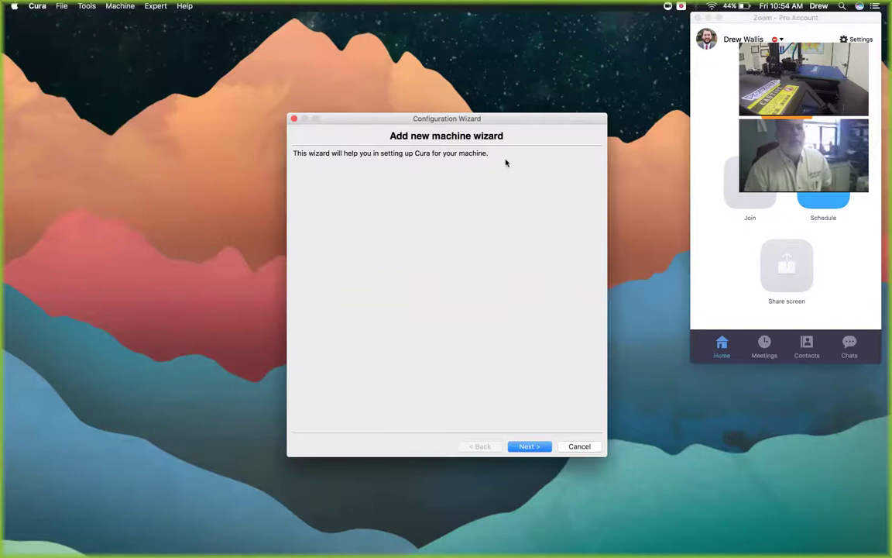
# Complete the new machine wizard with the Other machine type and the predefined Mendel profile
pyautogui.moveTo(522, 121); pyautogui.dragTo(511, 123)
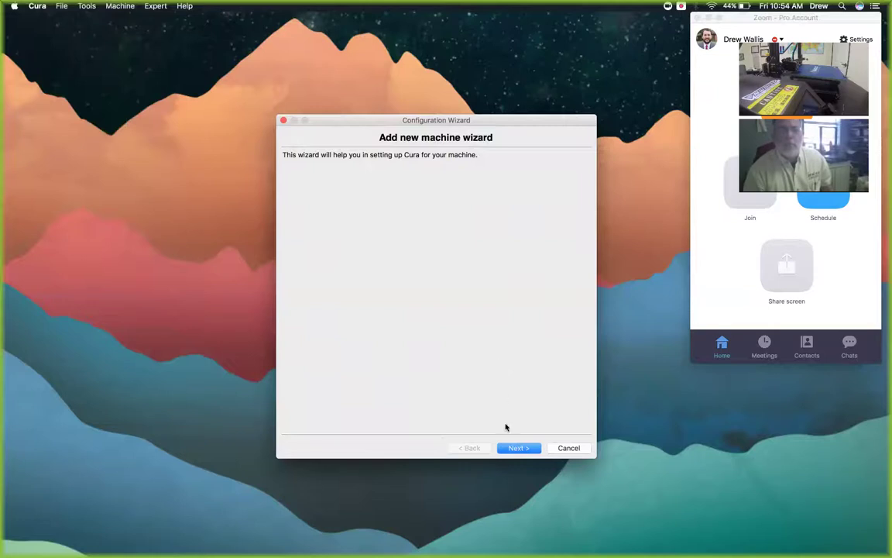
pyautogui.click(516, 449)
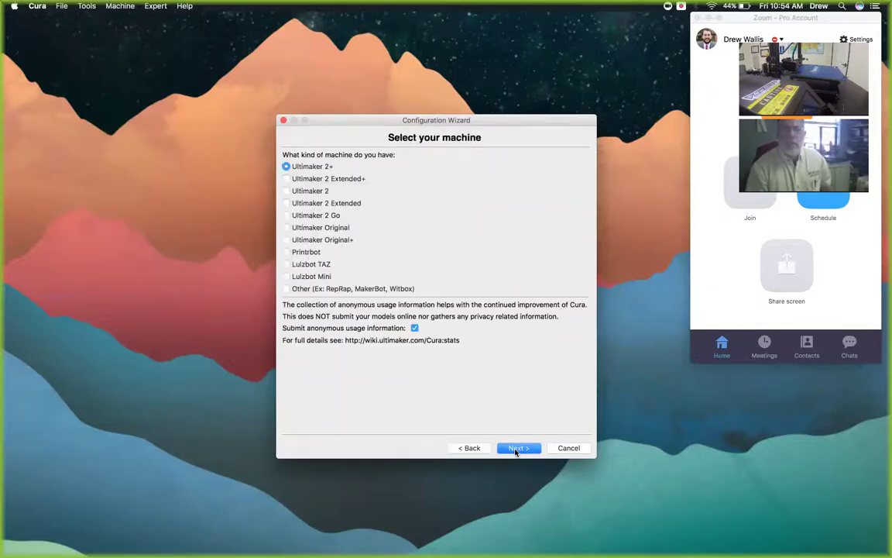
pyautogui.click(327, 290)
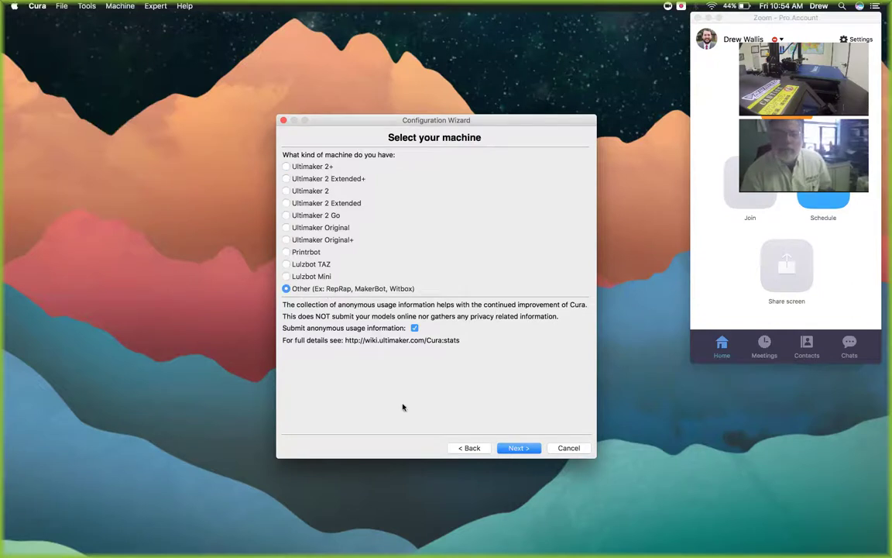
pyautogui.click(518, 448)
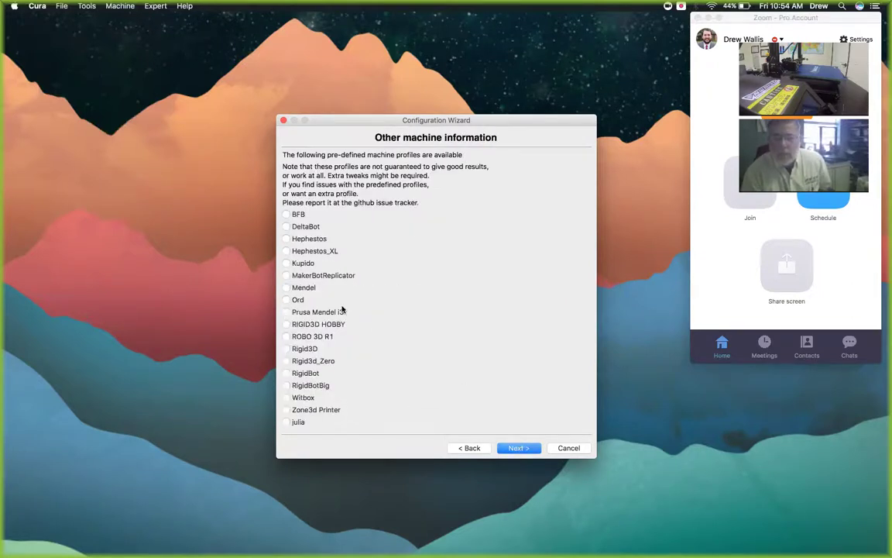
pyautogui.click(308, 290)
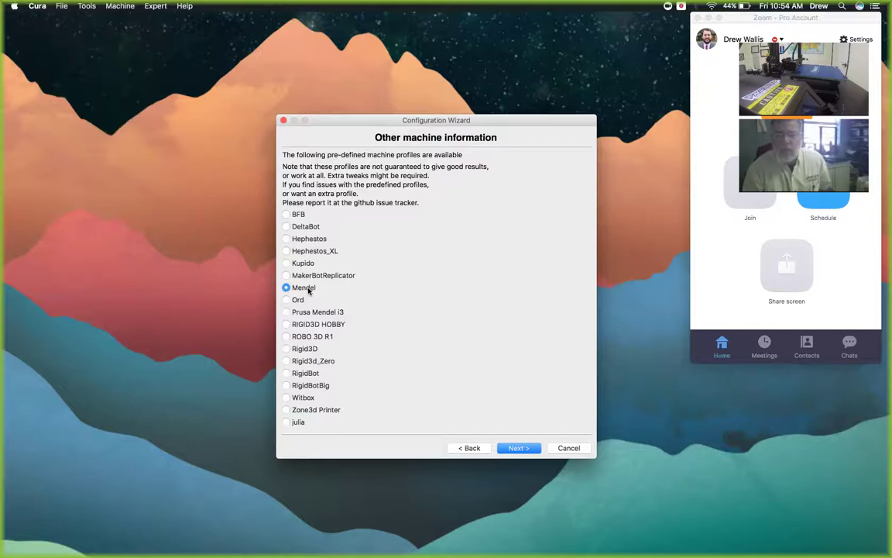
pyautogui.click(529, 450)
pyautogui.click(530, 449)
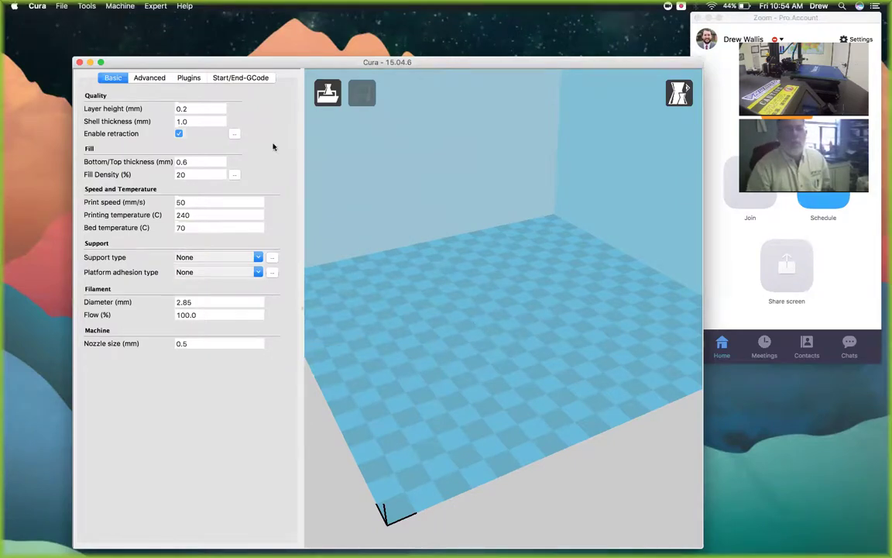
# Set the shell thickness to 0.8 mm and the bottom/top thickness to 0.8 mm
pyautogui.click(194, 105)
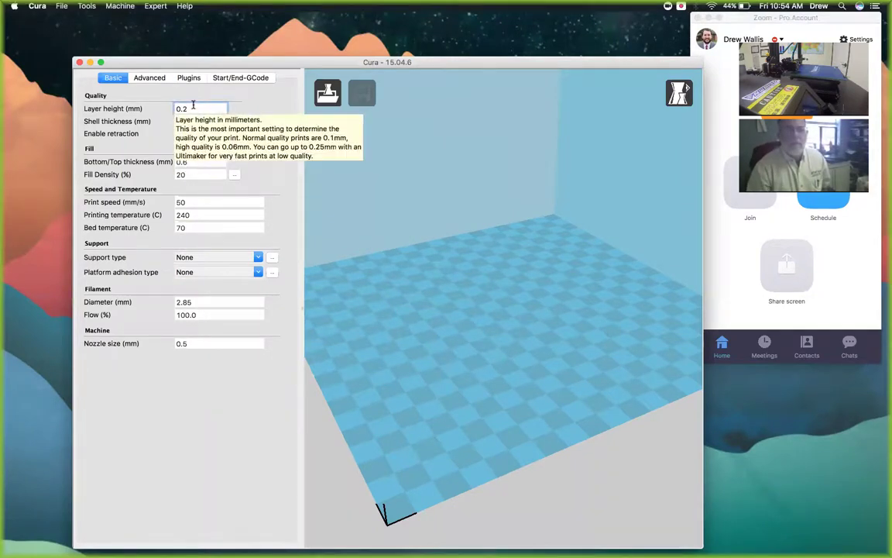
pyautogui.doubleClick(195, 120)
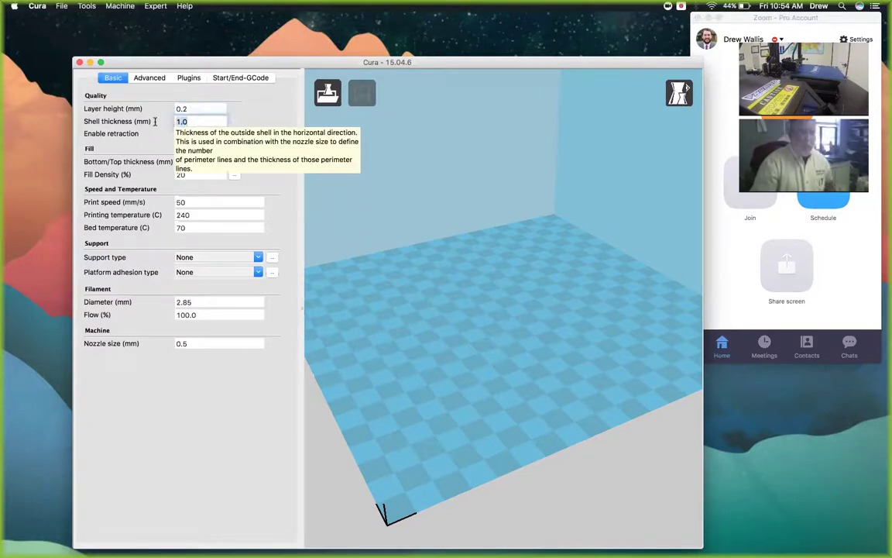
pyautogui.write('0.8')
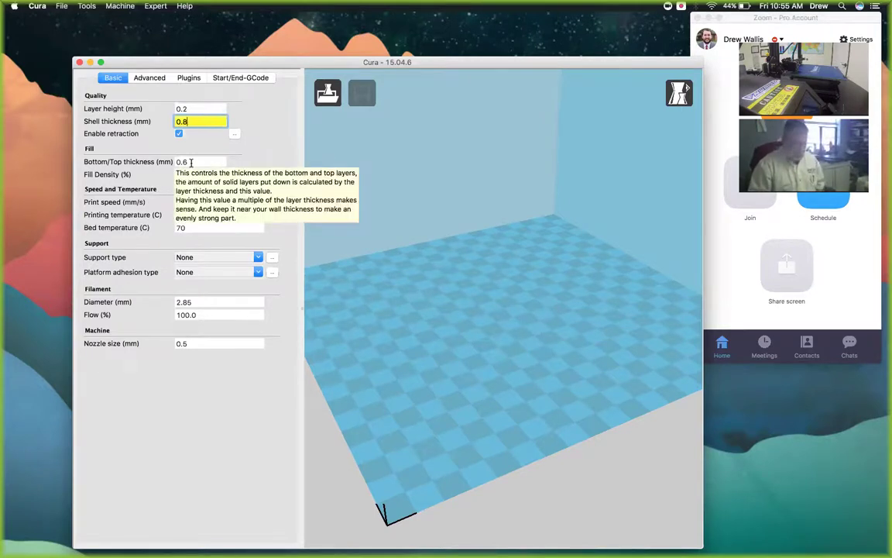
pyautogui.click(191, 162)
pyautogui.press('BackSpace')
pyautogui.write('8')
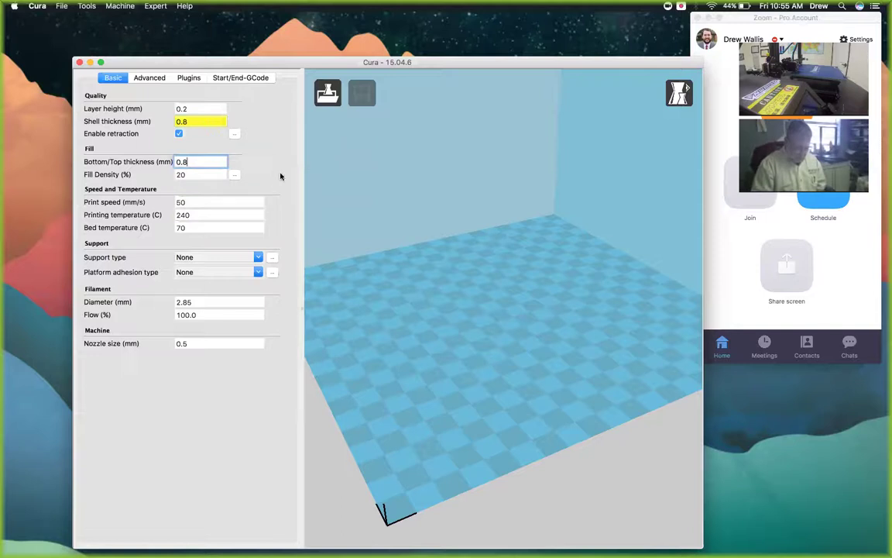
pyautogui.click(202, 177)
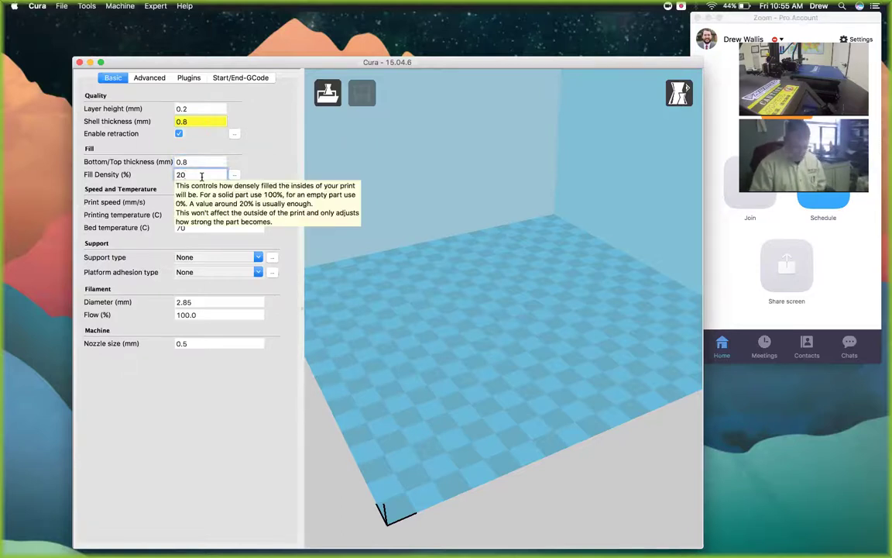
pyautogui.moveTo(198, 201)
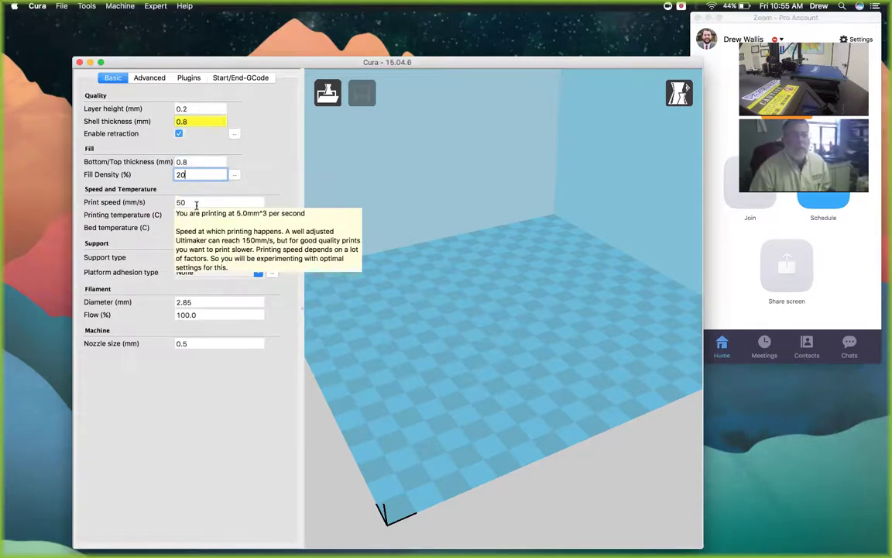
pyautogui.click(198, 203)
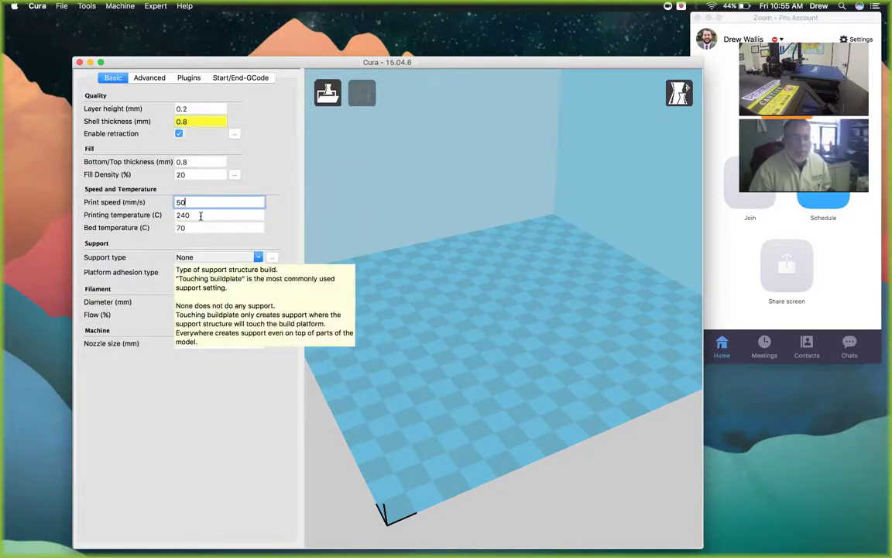
pyautogui.moveTo(195, 216)
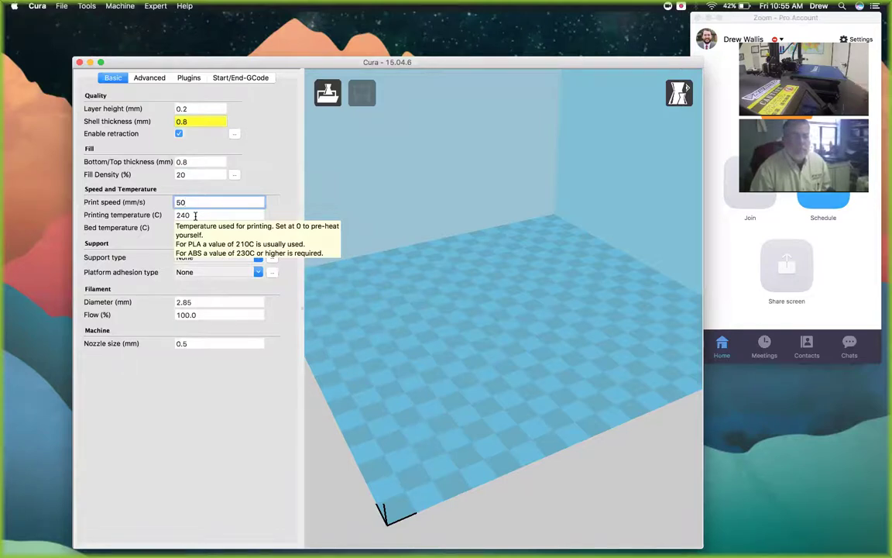
# Set the layer height to 0.1 mm
pyautogui.click(197, 109)
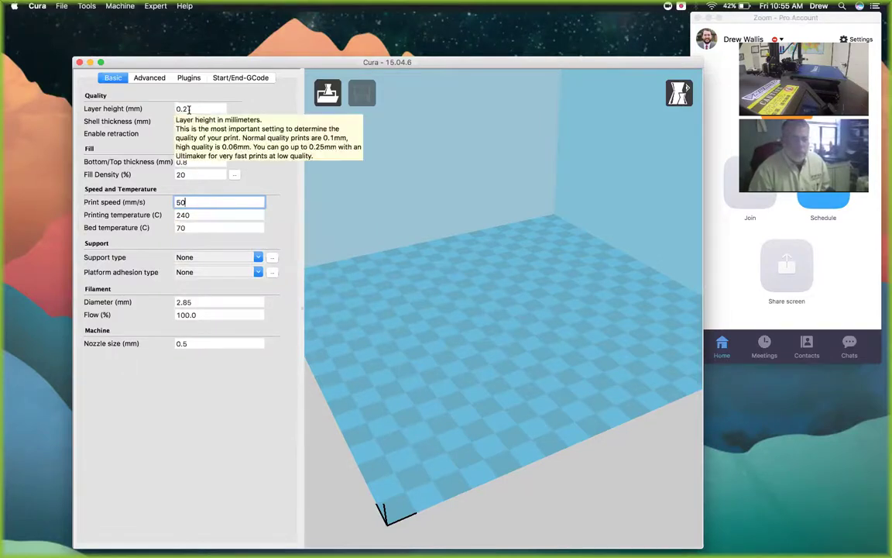
pyautogui.press('BackSpace')
pyautogui.write('1')
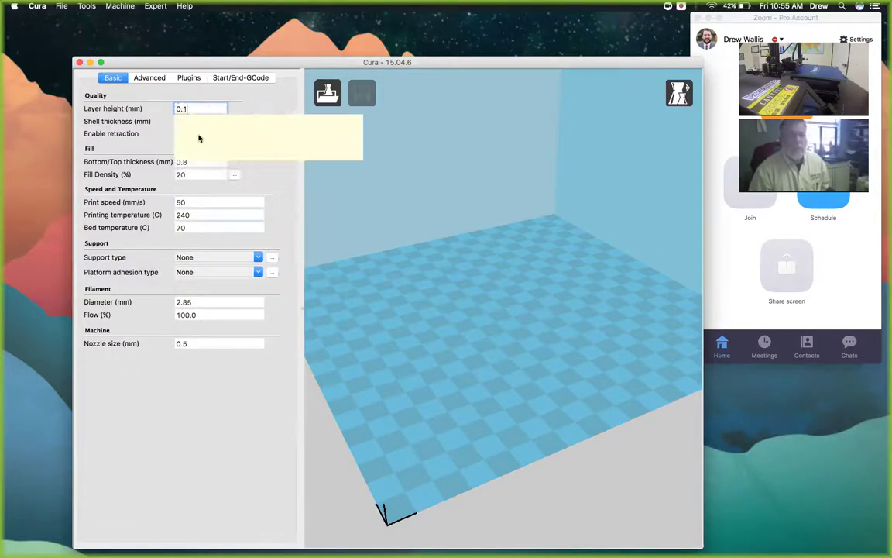
# Set the print speed to 30 mm/s, the printing temperature to 220 °C and the bed temperature to 50 °C
pyautogui.click(183, 202)
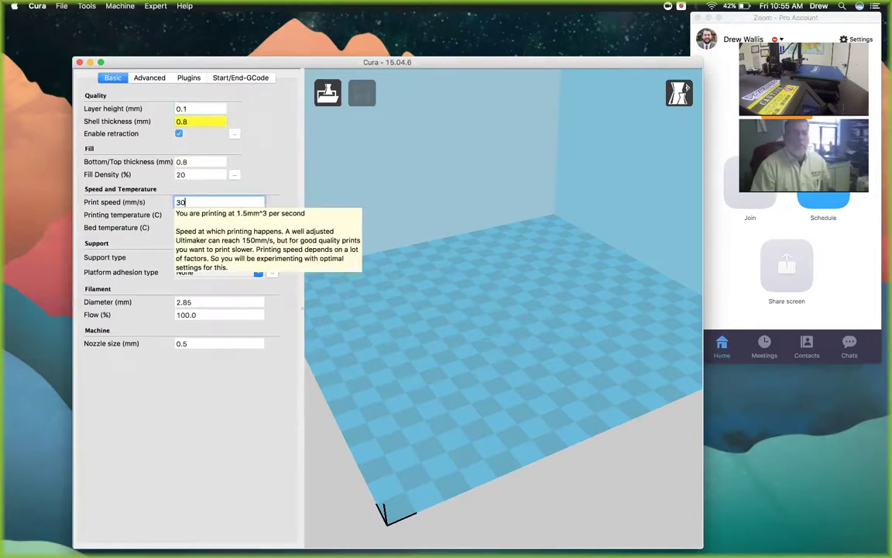
pyautogui.write('30')
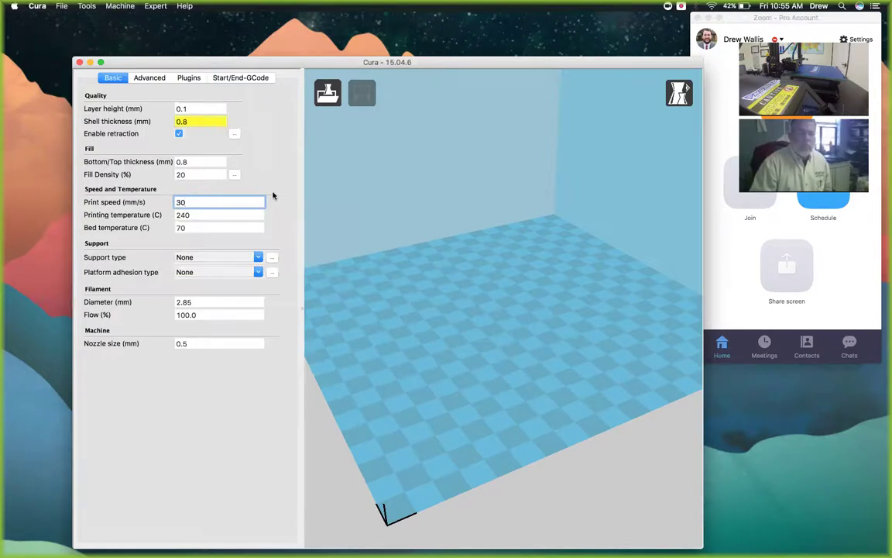
pyautogui.click(183, 216)
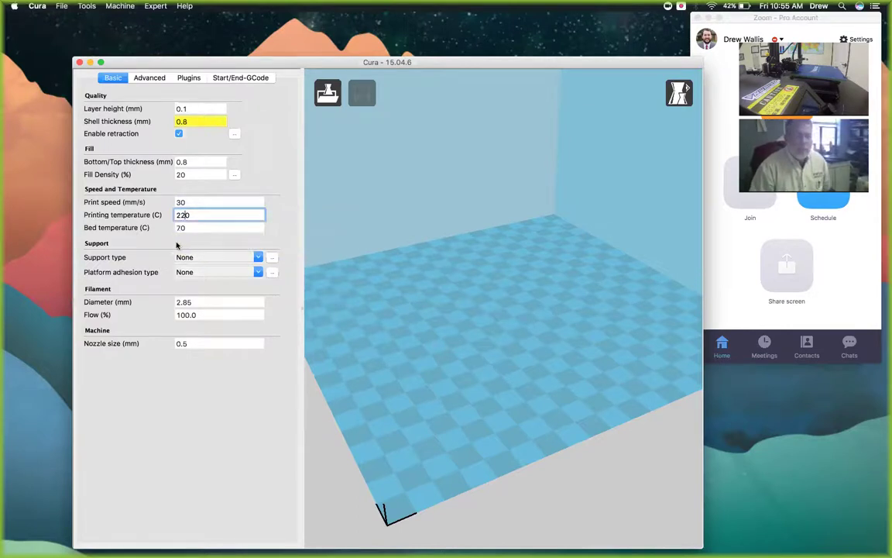
pyautogui.click(179, 229)
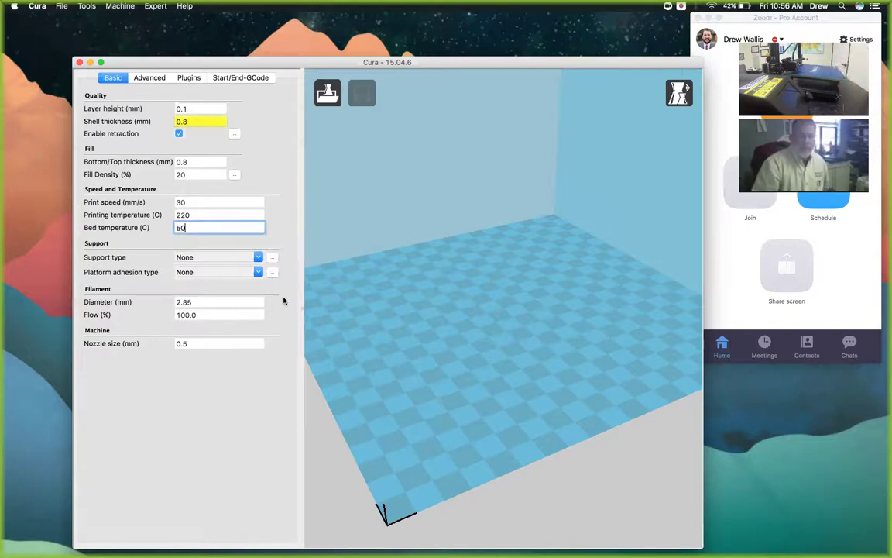
# Set the support type to Everywhere and choose None for the platform adhesion type
pyautogui.click(259, 259)
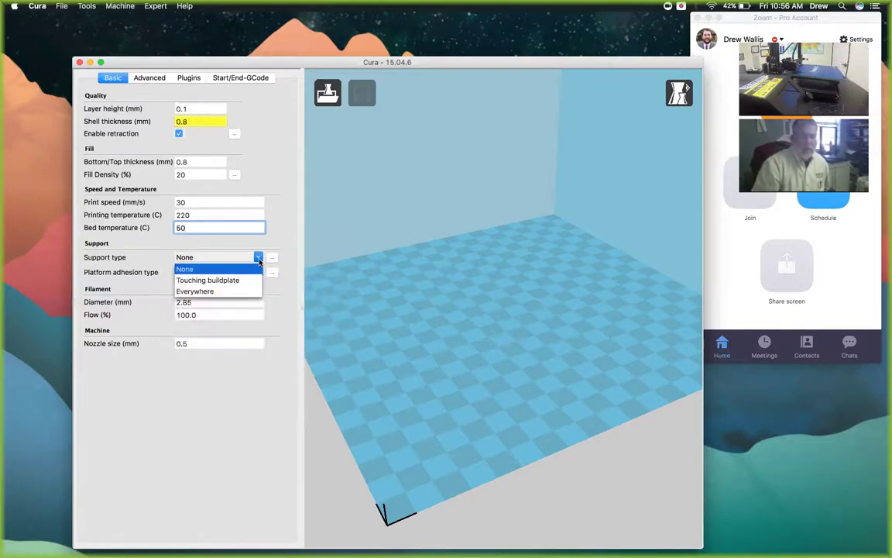
pyautogui.click(224, 292)
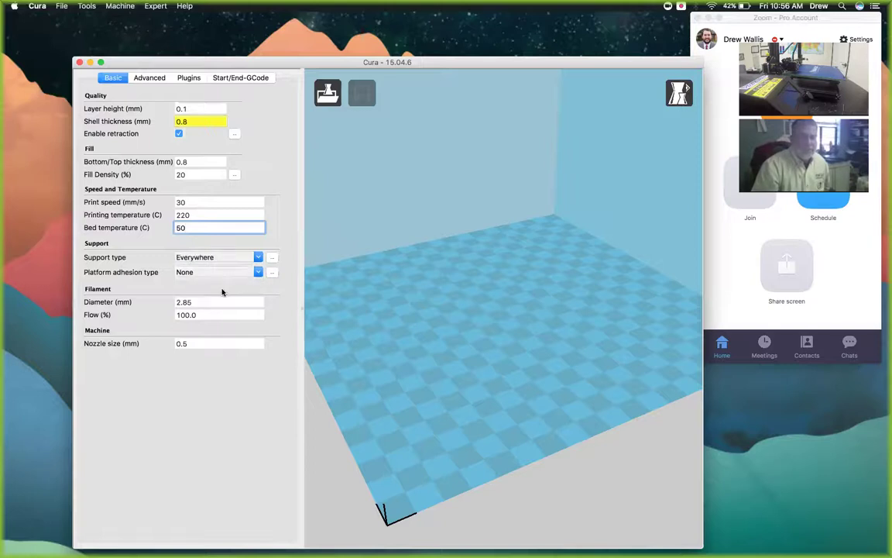
pyautogui.click(258, 272)
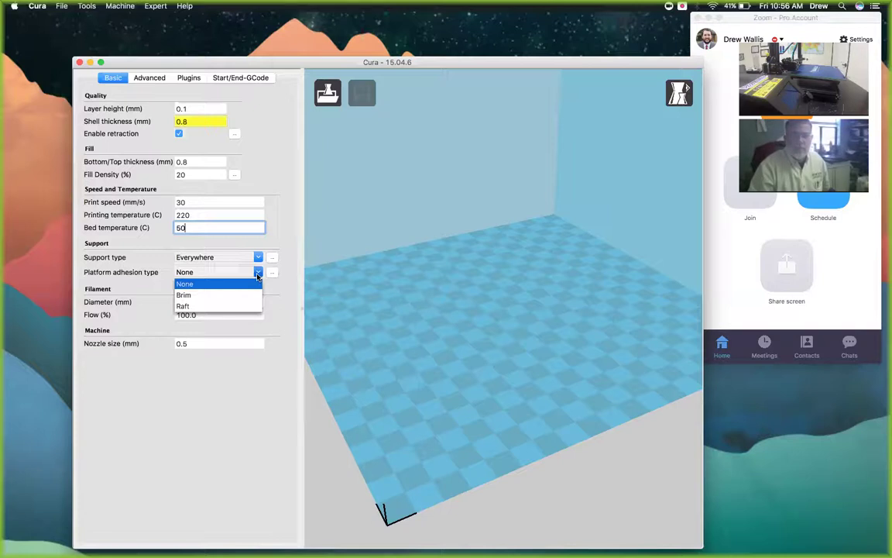
pyautogui.click(258, 276)
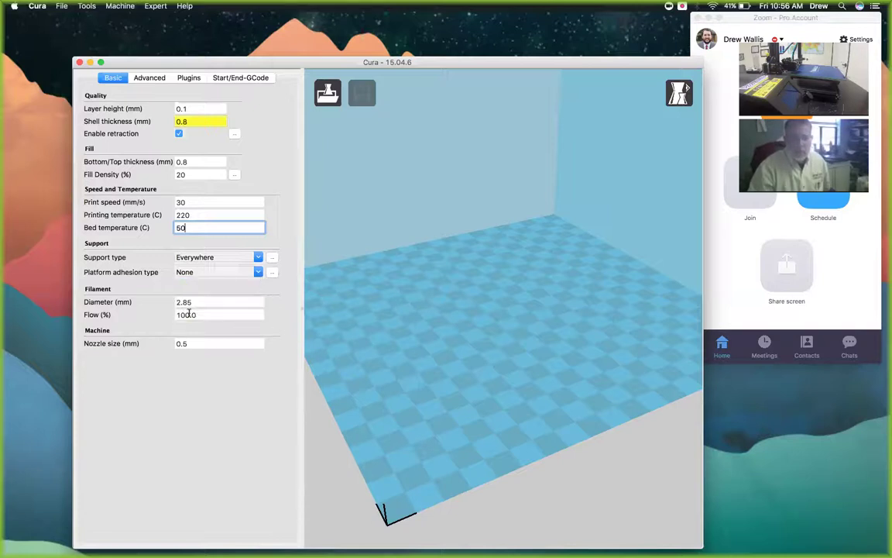
# Set the filament diameter to 1.75 mm and the nozzle size to 0.4 mm
pyautogui.press('Tab')
pyautogui.write('1')
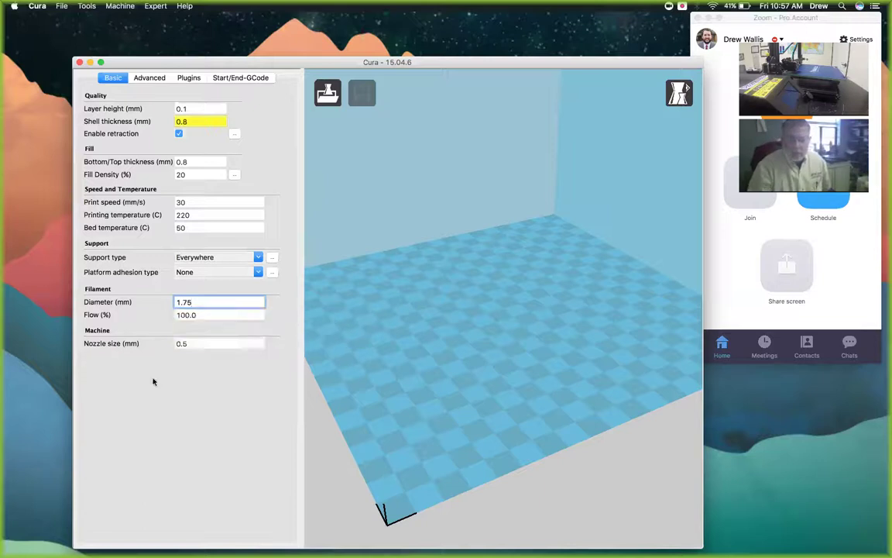
pyautogui.click(219, 344)
pyautogui.press('BackSpace')
pyautogui.write('4')
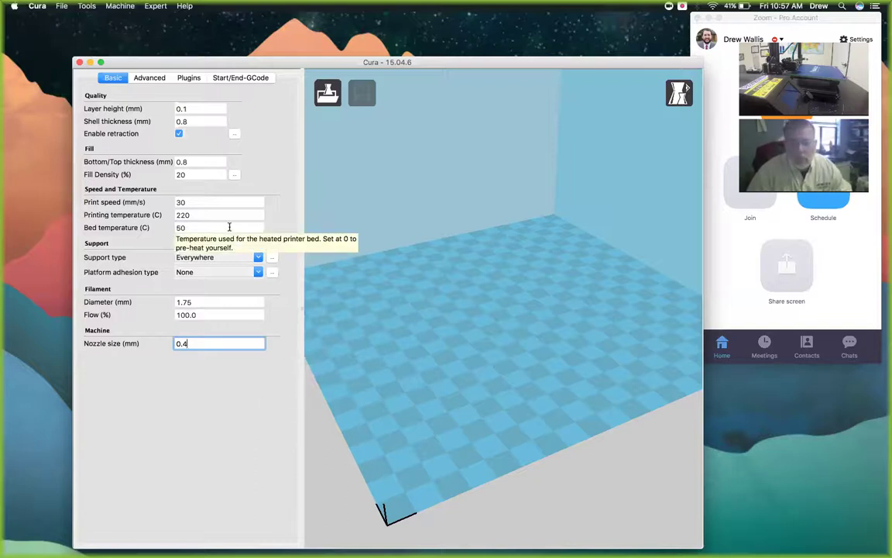
pyautogui.click(157, 79)
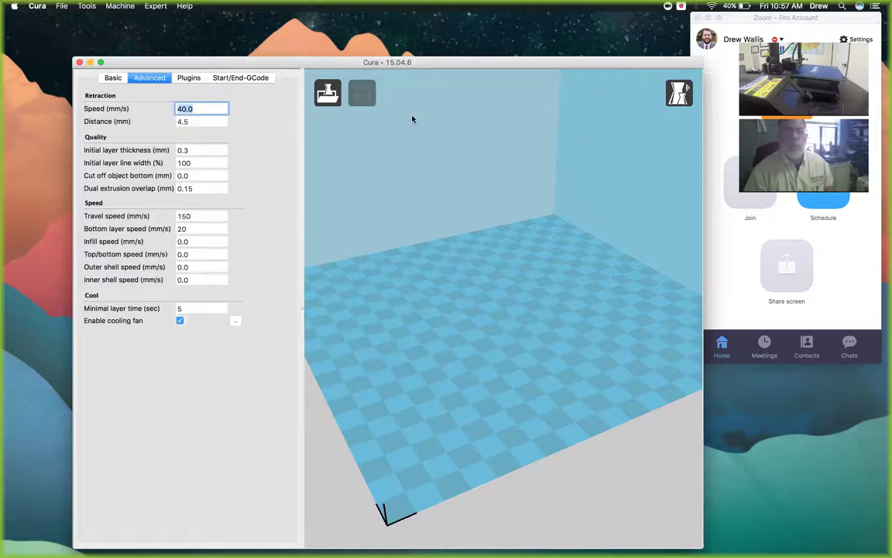
pyautogui.click(113, 77)
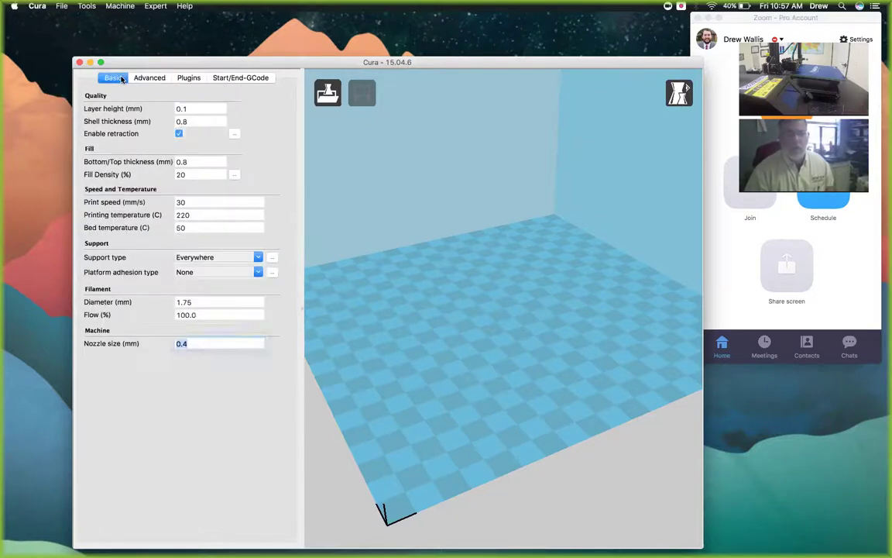
# Set the Mendel (4) machine's maximum width and depth to 300 mm and its maximum height to 400 mm
pyautogui.click(120, 7)
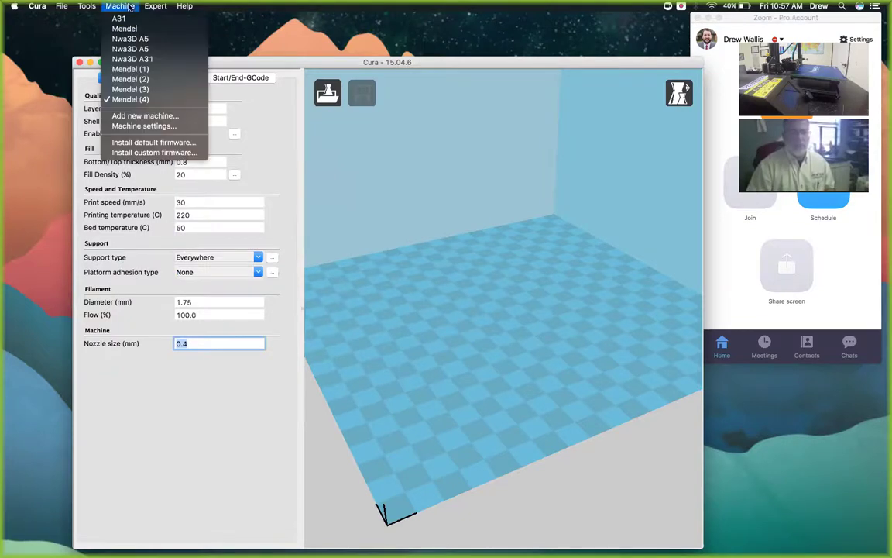
pyautogui.click(147, 127)
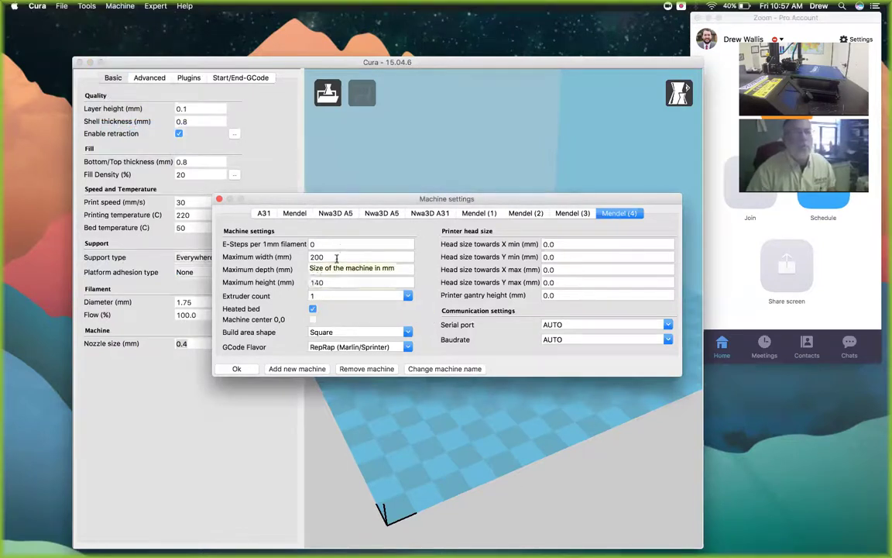
pyautogui.moveTo(336, 258); pyautogui.dragTo(307, 259)
pyautogui.write('300')
pyautogui.moveTo(325, 269); pyautogui.dragTo(310, 269)
pyautogui.write('300')
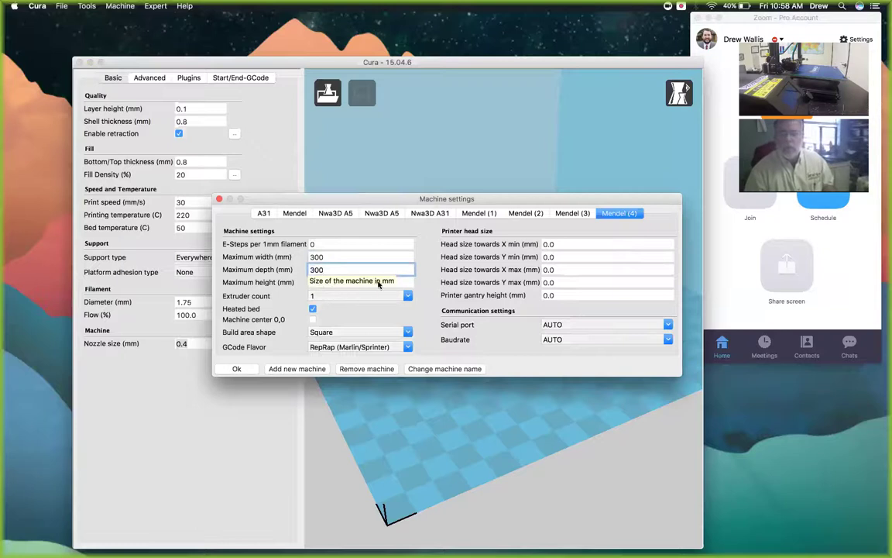
pyautogui.moveTo(325, 282); pyautogui.dragTo(310, 282)
pyautogui.press('BackSpace')
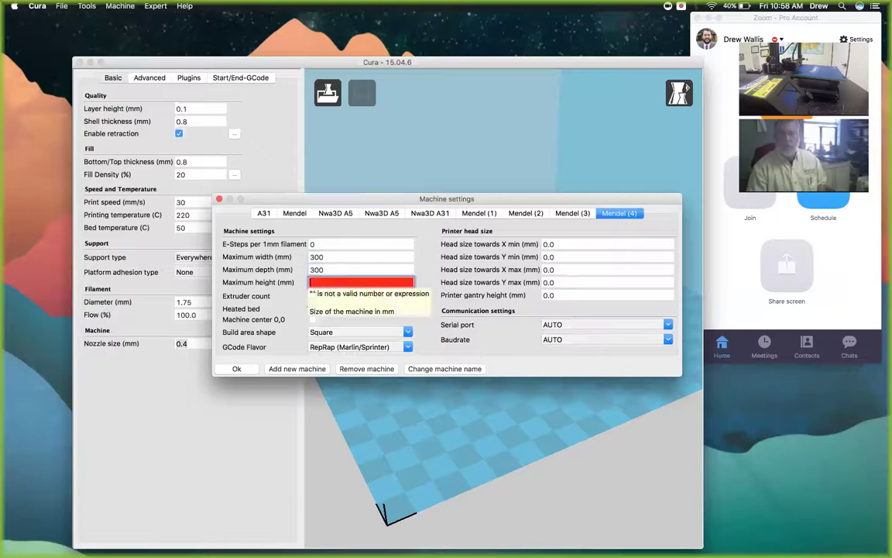
pyautogui.write('400')
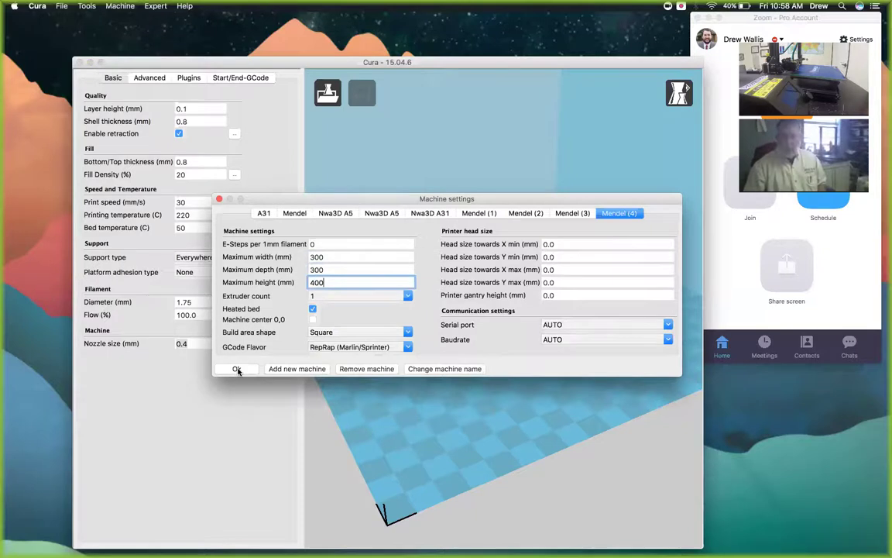
pyautogui.click(237, 369)
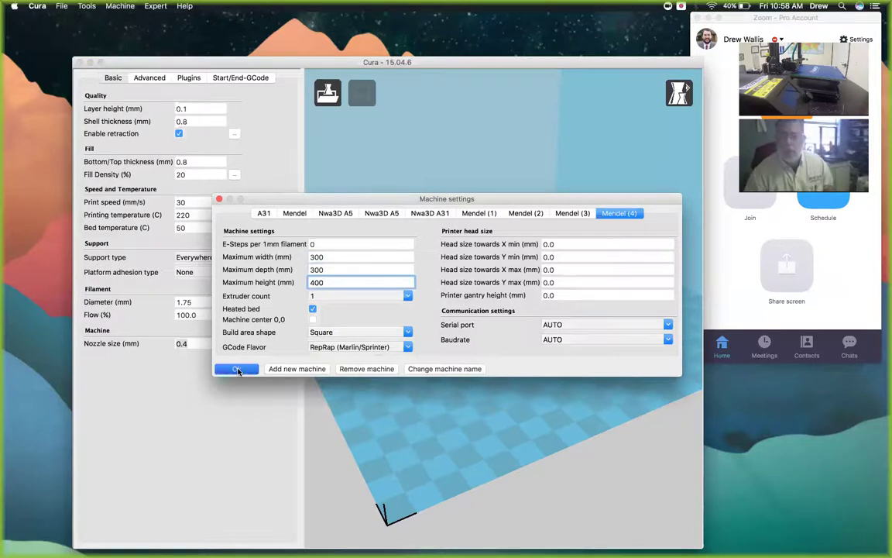
pyautogui.scroll(-5, 534, 341)
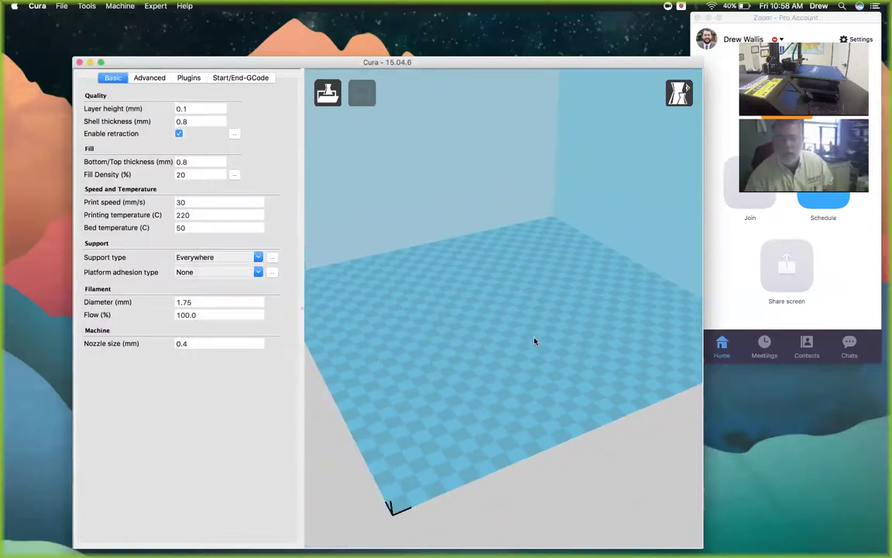
pyautogui.moveTo(534, 341)
pyautogui.mouseDown(button='right')
pyautogui.moveTo(501, 349)
pyautogui.moveTo(516, 332)
pyautogui.moveTo(526, 342)
pyautogui.mouseUp(button='right')
pyautogui.scroll(-3, 501, 348)
pyautogui.scroll(3, 526, 342)
pyautogui.scroll(1, 519, 347)
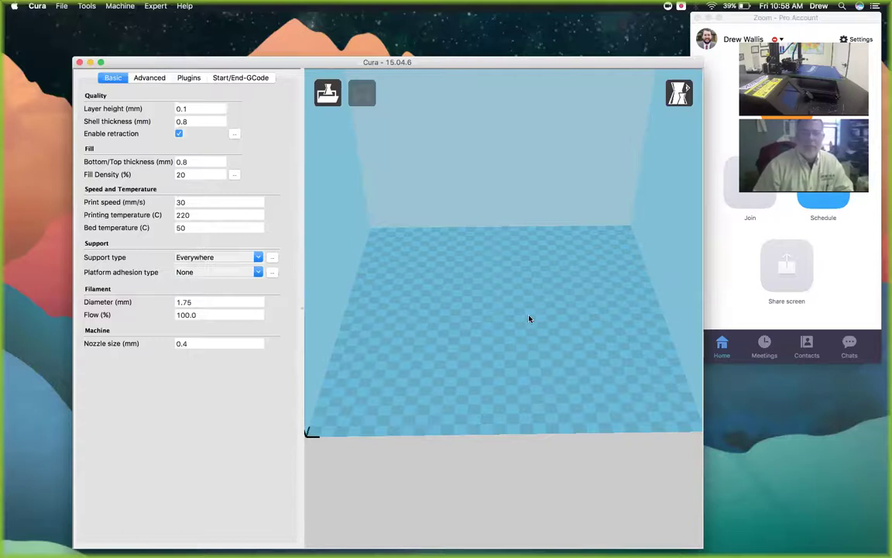
# Rename the Mendel (4) machine as NWA3D A31 and accept the machine settings, moving the main window aside to reach the dialog
pyautogui.click(131, 7)
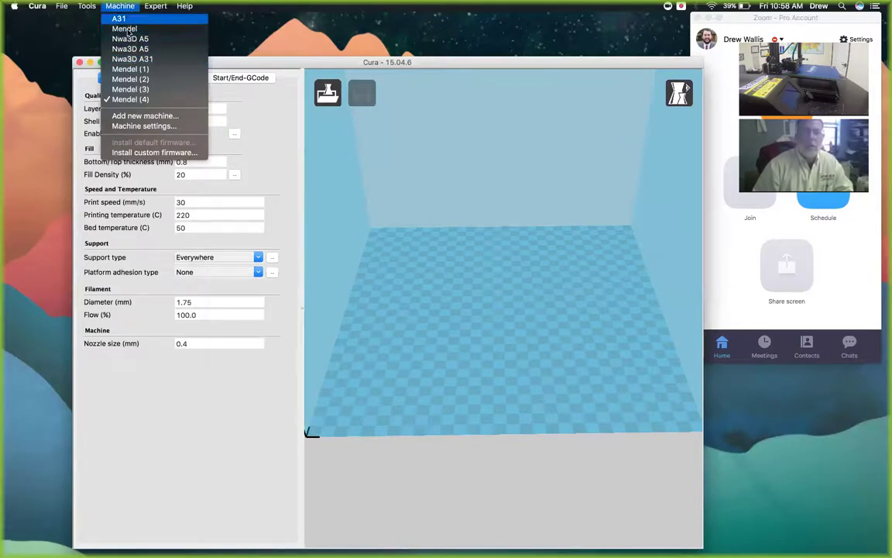
pyautogui.click(144, 126)
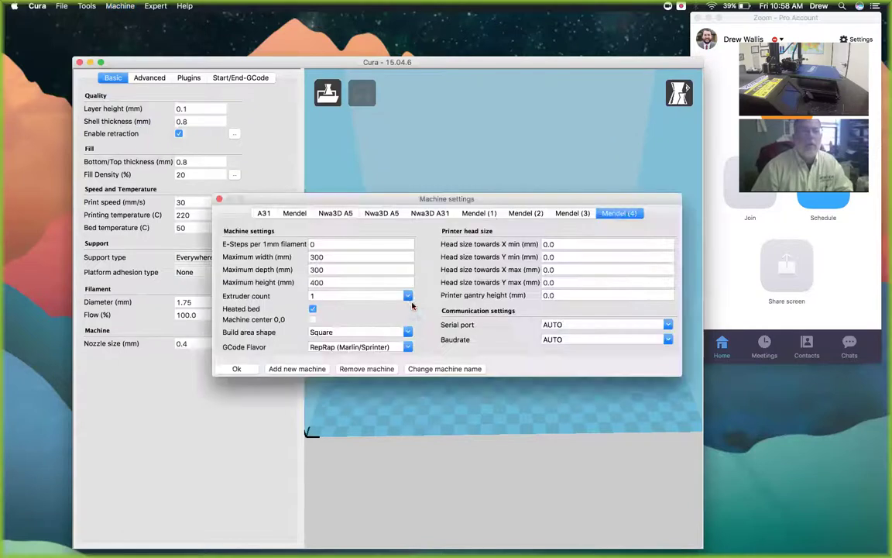
pyautogui.click(436, 370)
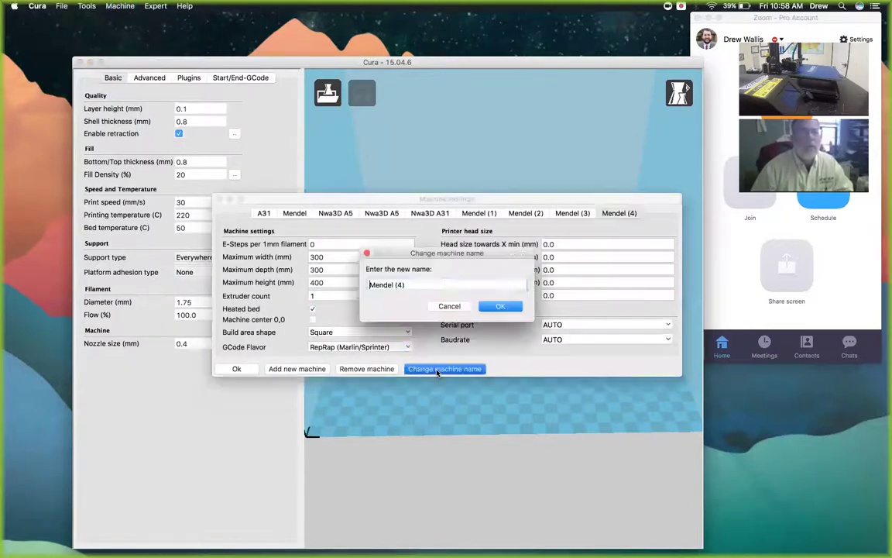
pyautogui.tripleClick(390, 285)
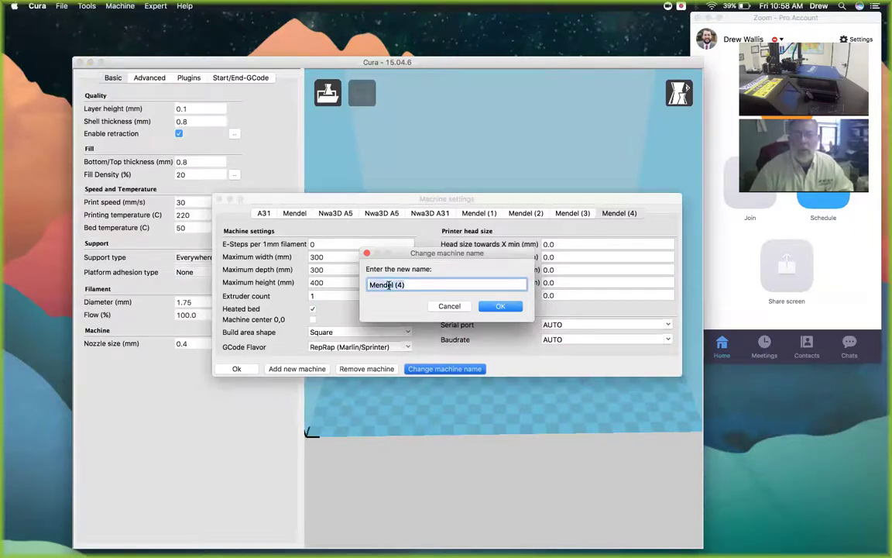
pyautogui.write('NWA3D ')
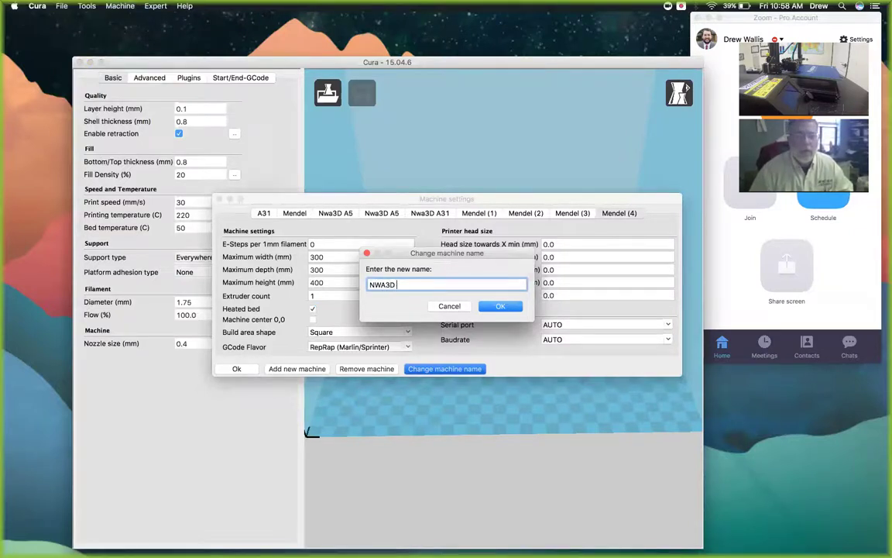
pyautogui.write('A31')
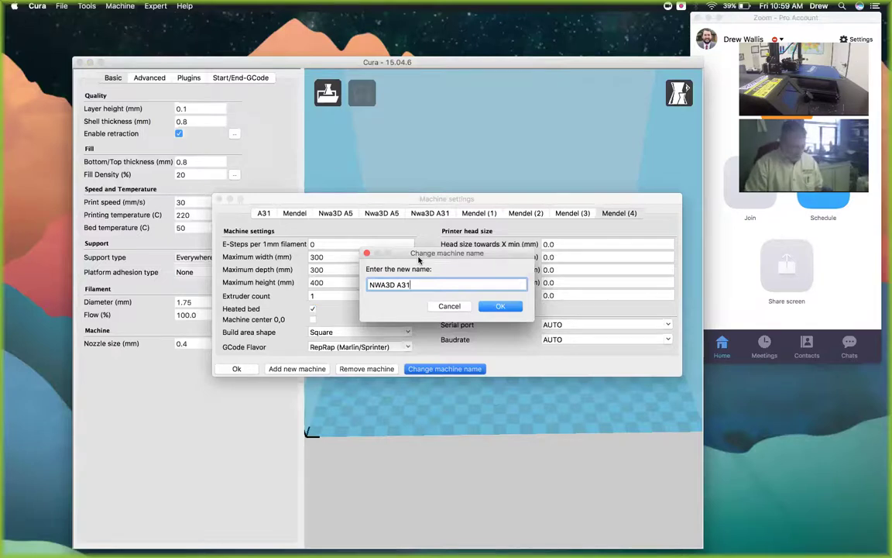
pyautogui.click(502, 307)
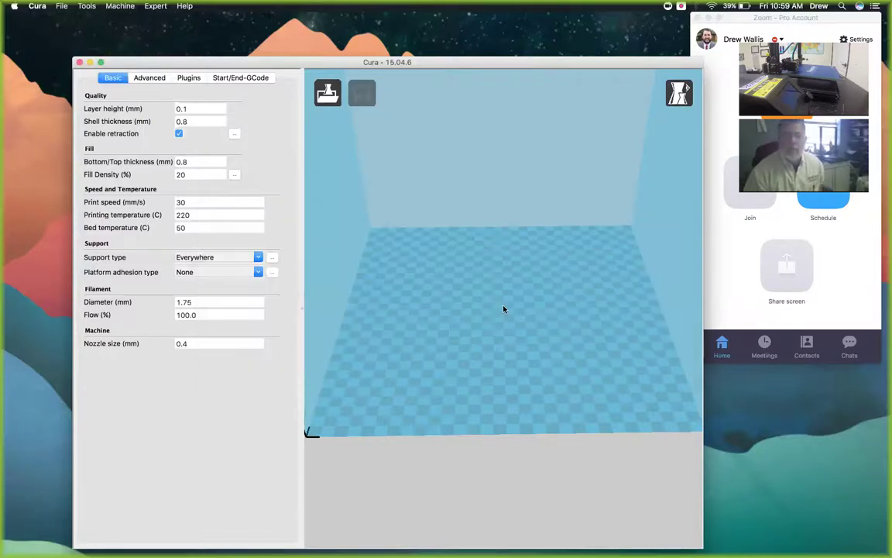
pyautogui.moveTo(418, 64); pyautogui.dragTo(426, 407)
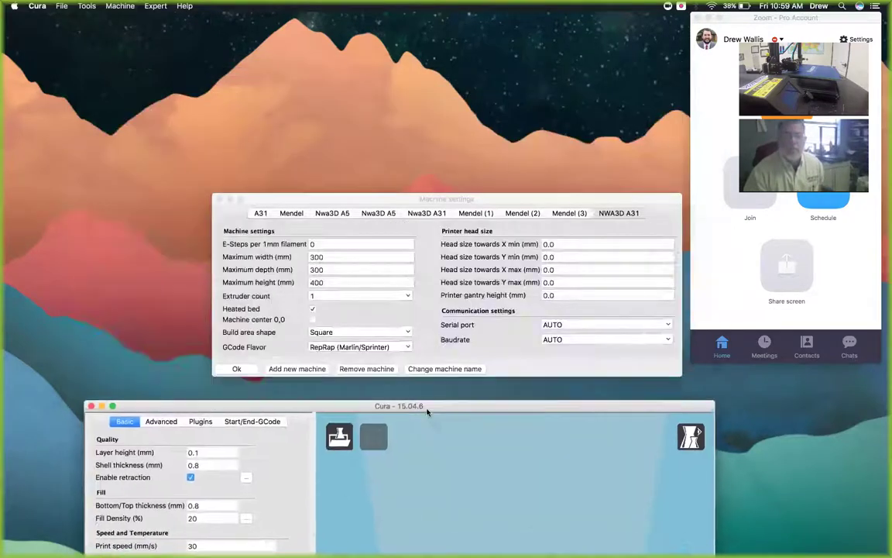
pyautogui.click(236, 369)
pyautogui.moveTo(346, 412); pyautogui.dragTo(325, 66)
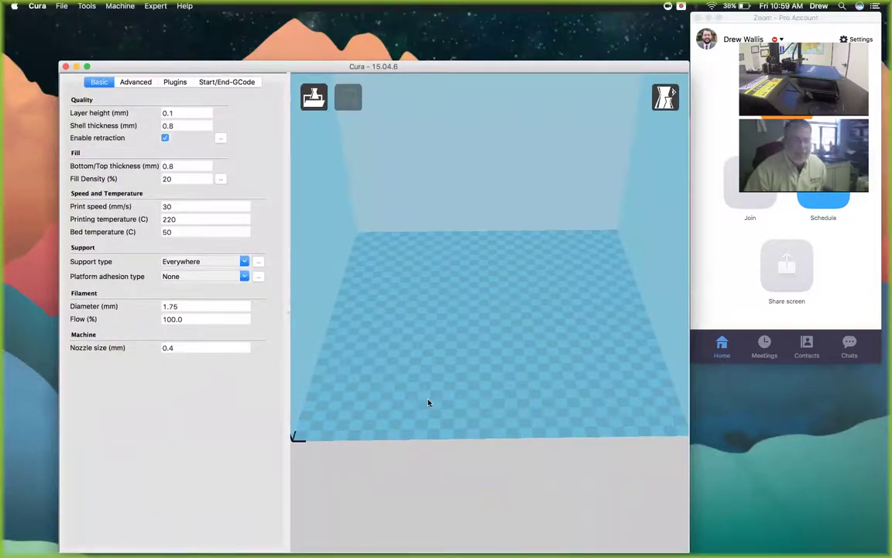
# View the A31 and second Nwa3D A5 machine profiles in turn and return to the newly renamed Nwa3D A31, last in the machine list
pyautogui.click(120, 5)
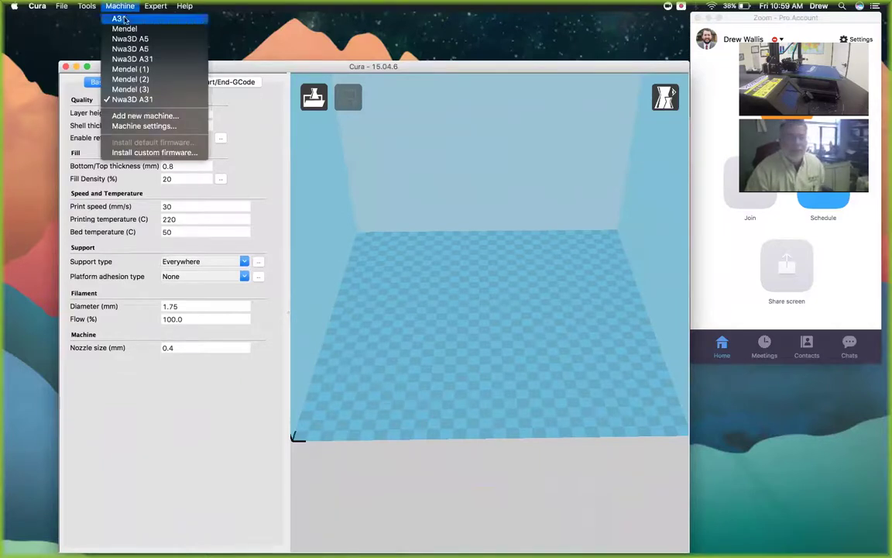
pyautogui.click(124, 19)
pyautogui.click(114, 6)
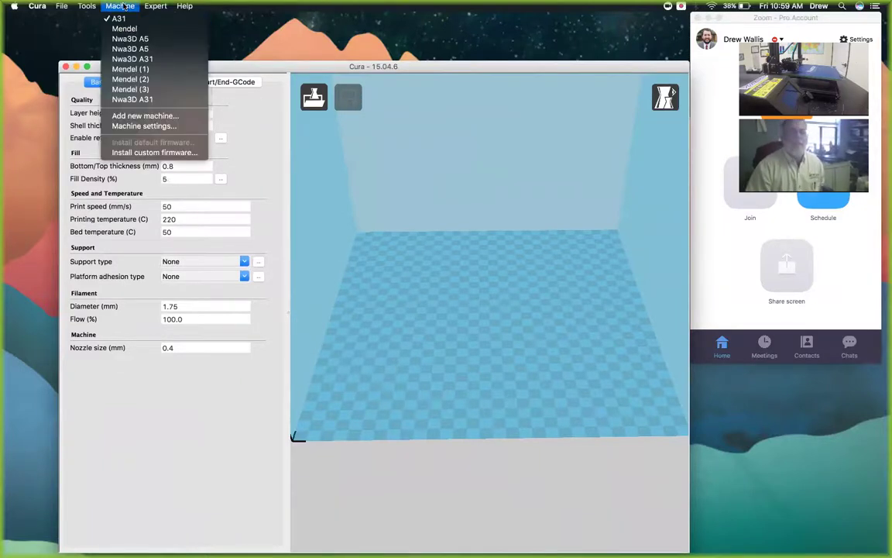
pyautogui.click(130, 49)
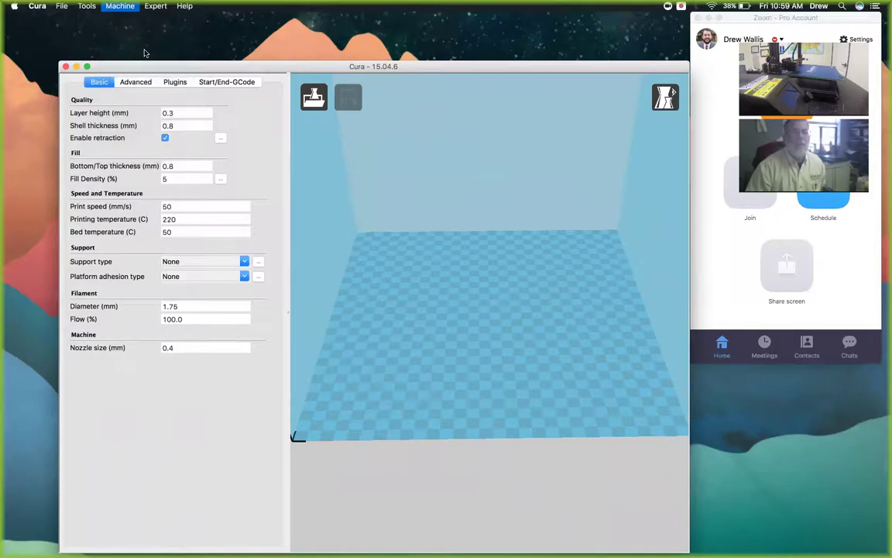
pyautogui.click(120, 6)
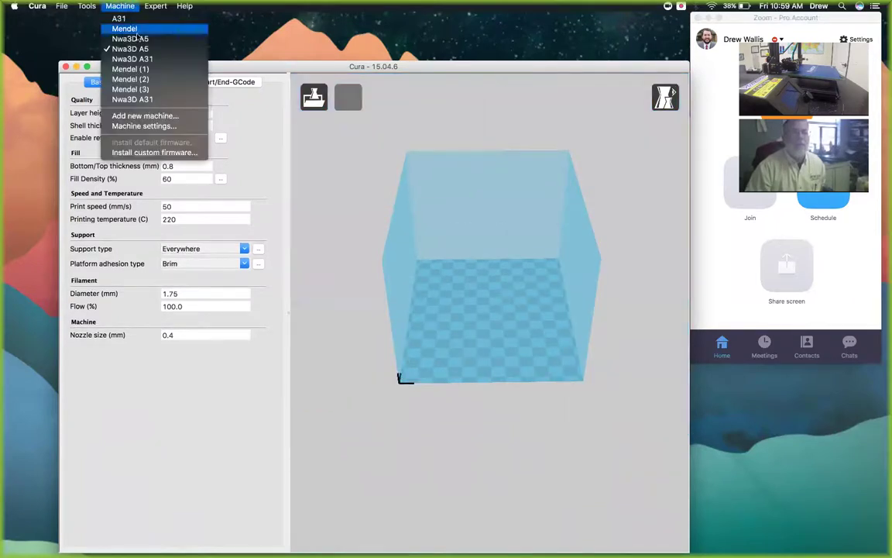
pyautogui.click(133, 99)
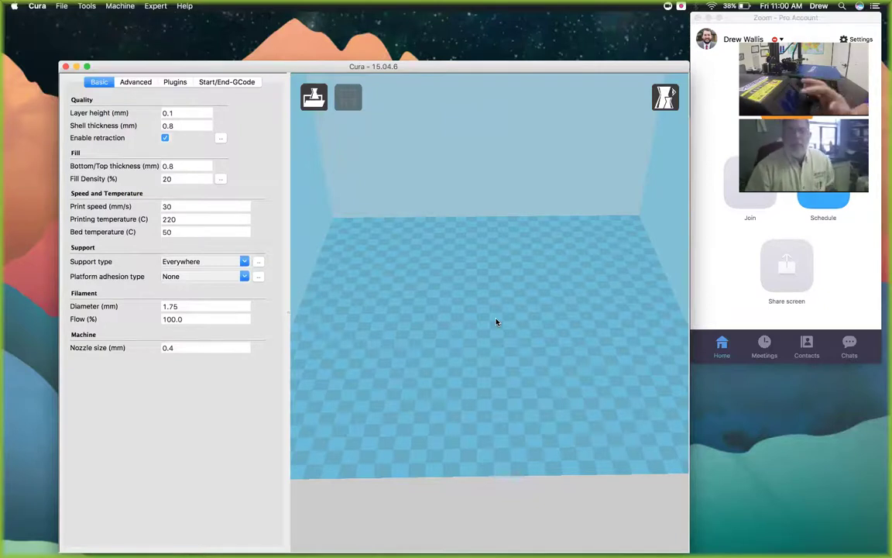
# Check the bed temperature setting against the second Nwa3D A5 profile and reselect the last-listed Nwa3D A31 machine
pyautogui.click(208, 233)
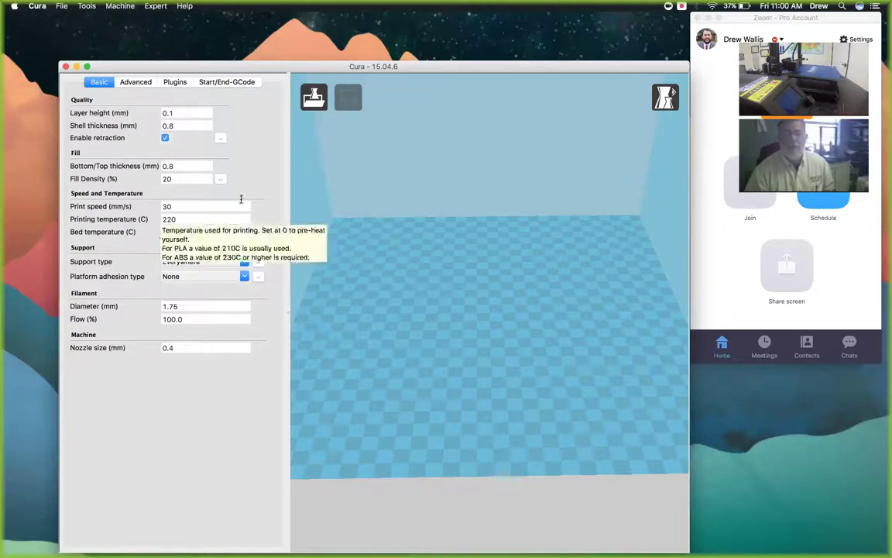
pyautogui.click(132, 6)
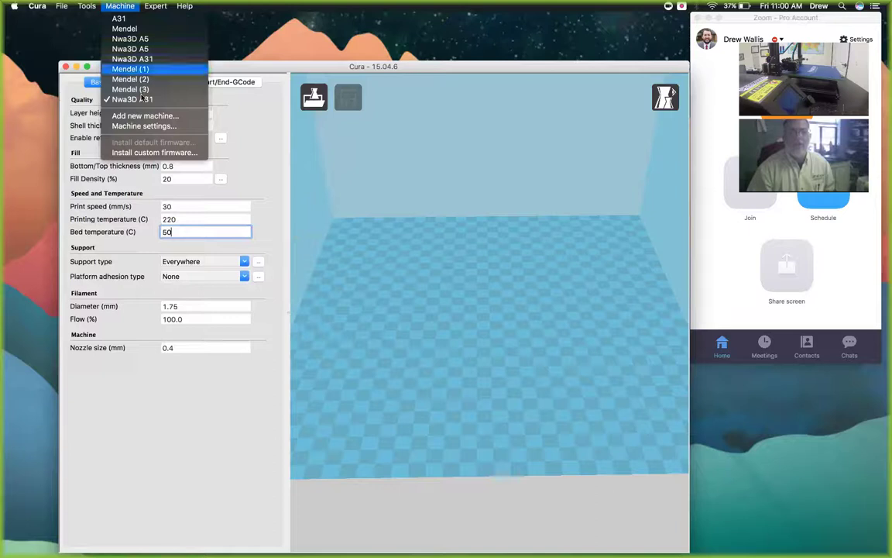
pyautogui.click(131, 48)
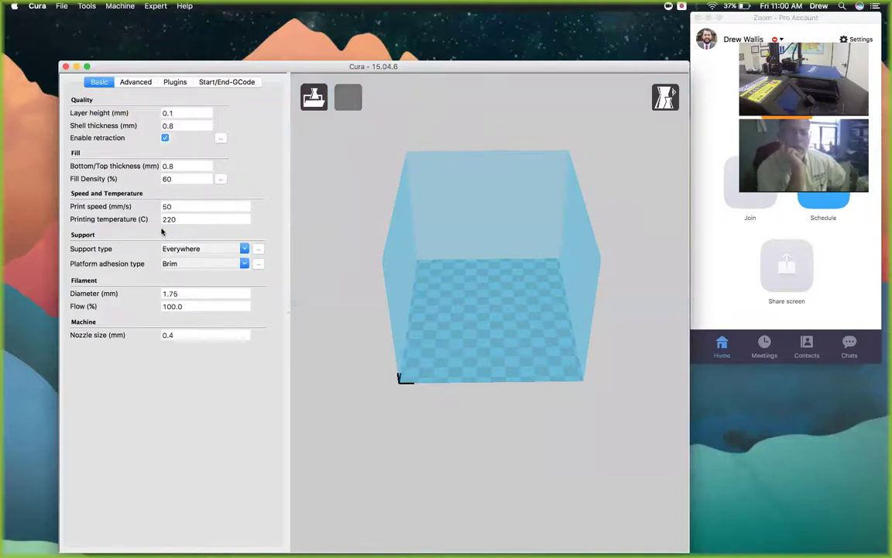
pyautogui.click(120, 5)
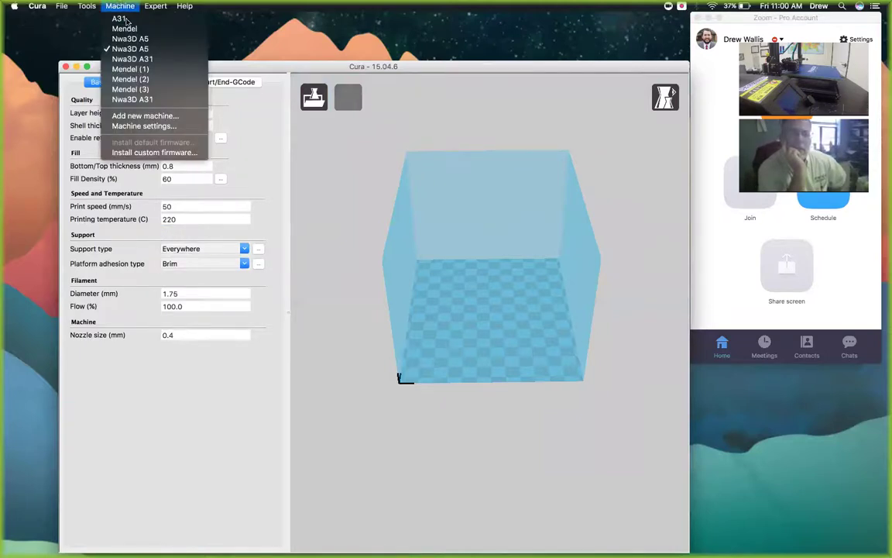
pyautogui.click(142, 101)
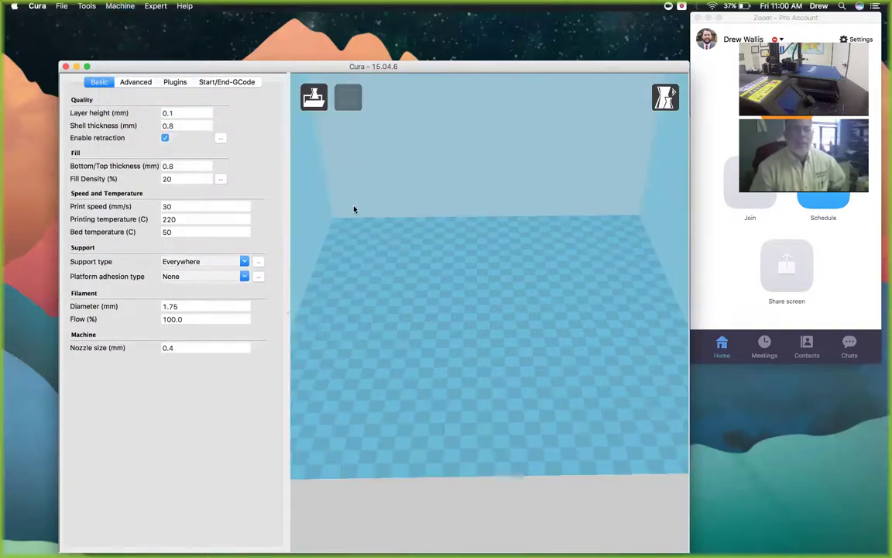